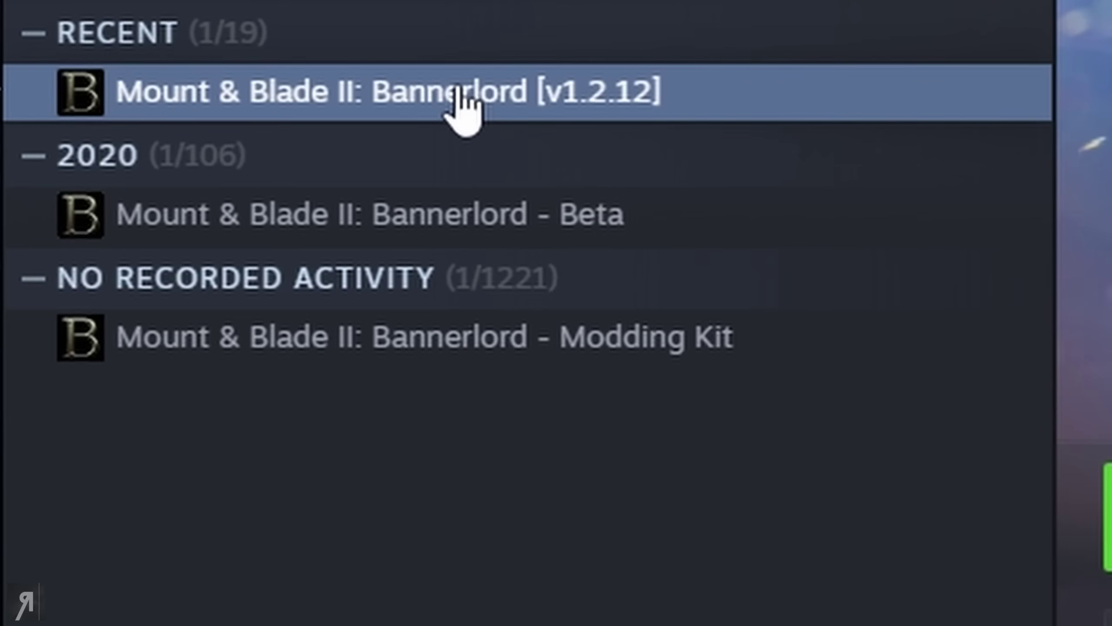
Switch Bannerlord's Steam beta participation to v1.2.12 - v1.2.12 in its properties.
right_click(456, 90)
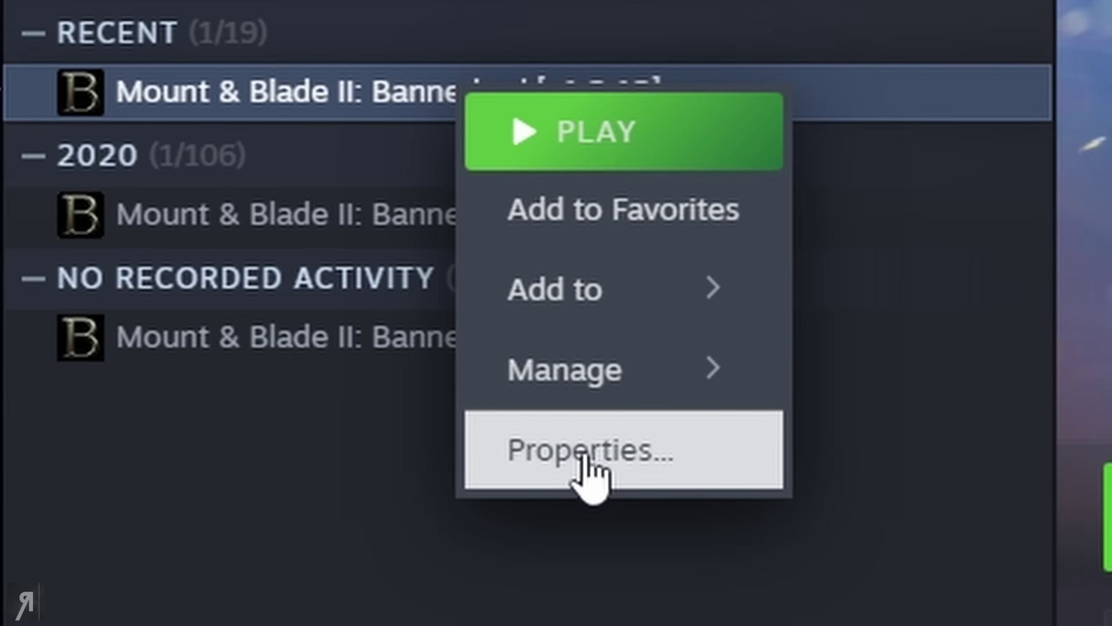
left_click(591, 476)
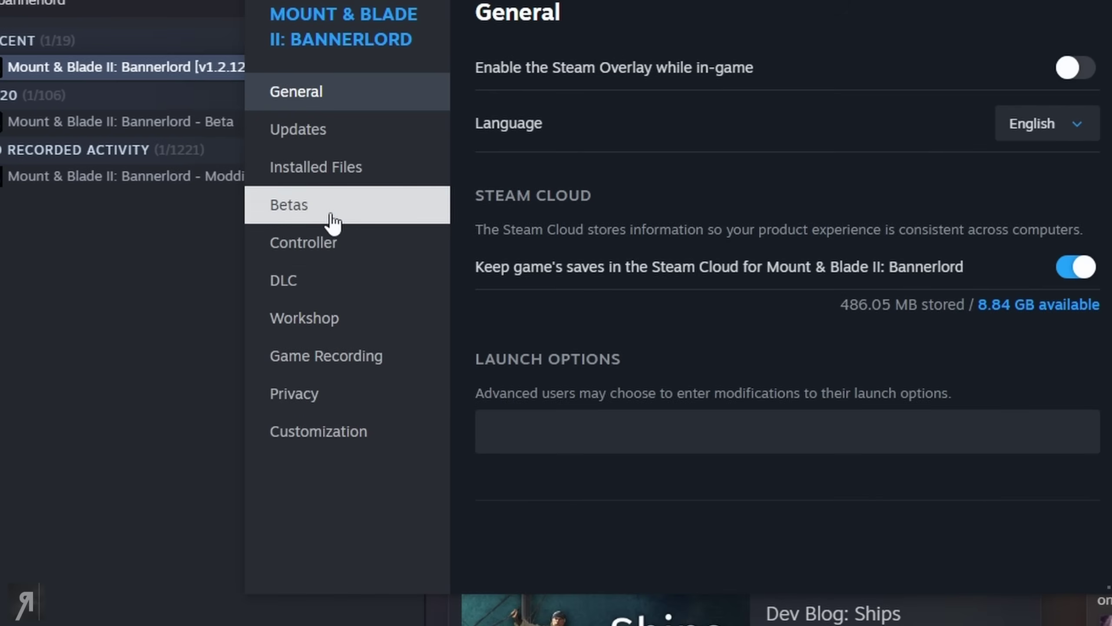
left_click(333, 223)
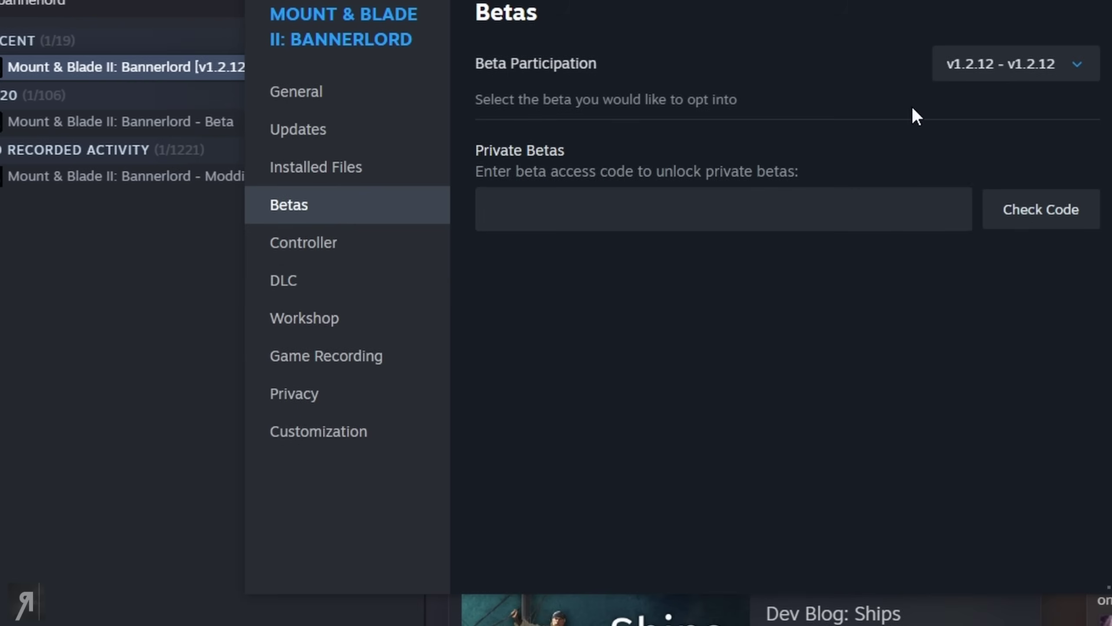
left_click(1030, 74)
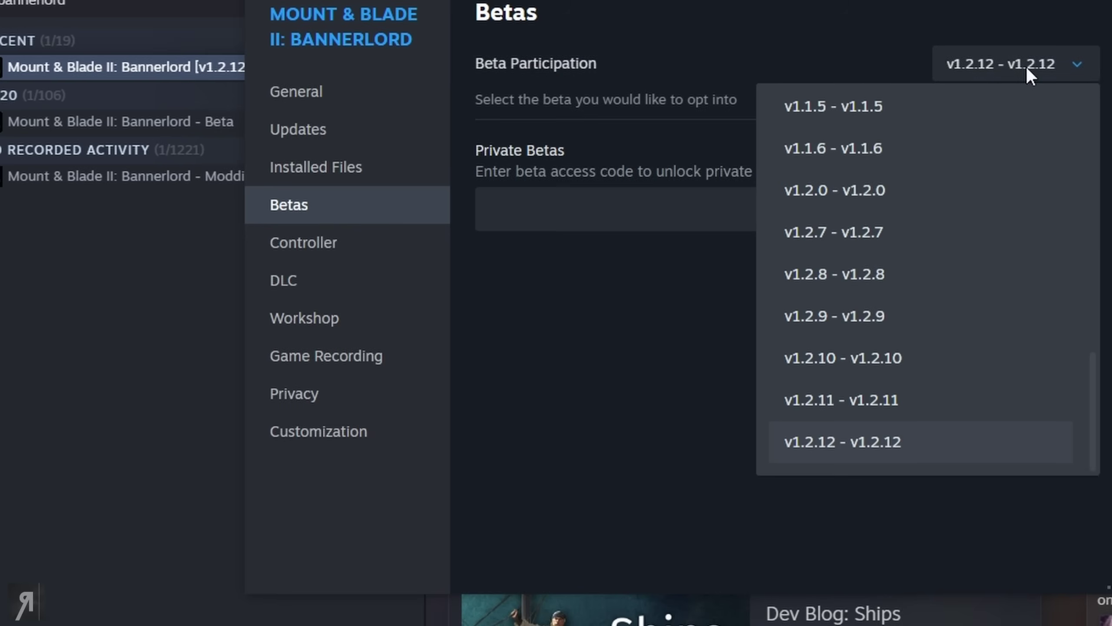
scroll(927, 376, "up", 10)
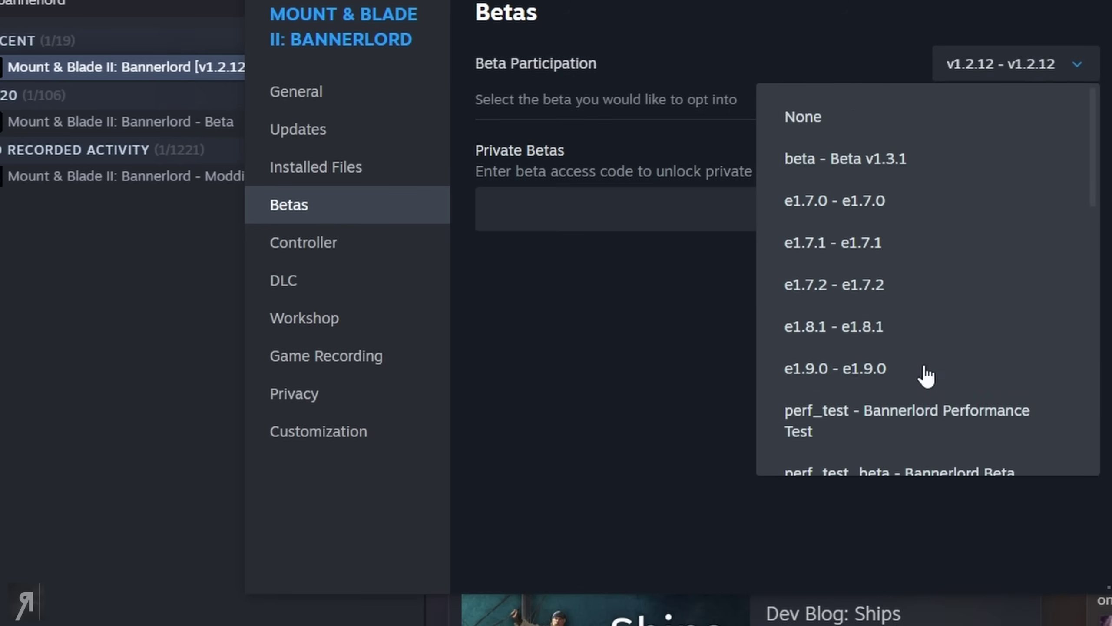
scroll(925, 377, "down", 10)
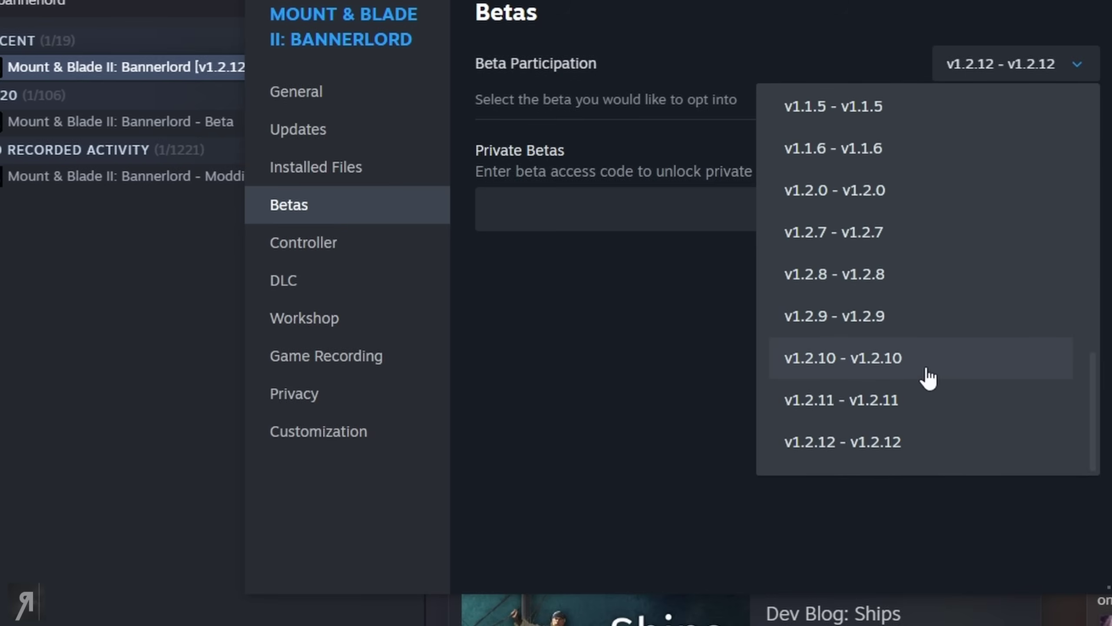
left_click(915, 460)
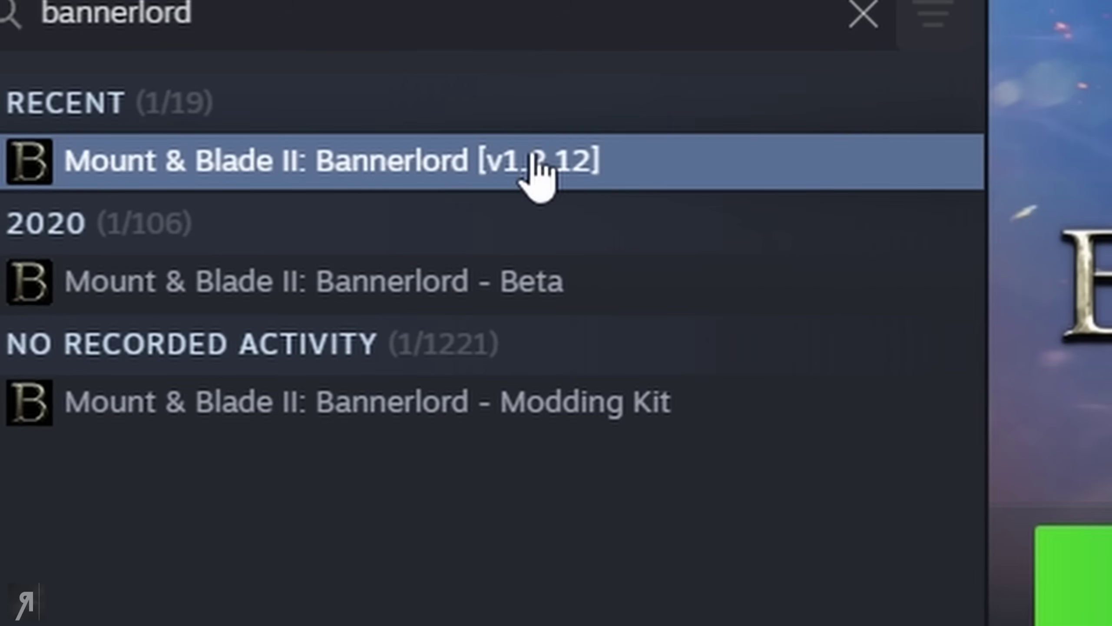
Browse Bannerlord's local install files from its Steam library entry via Manage.
right_click(534, 156)
mouse_move(668, 452)
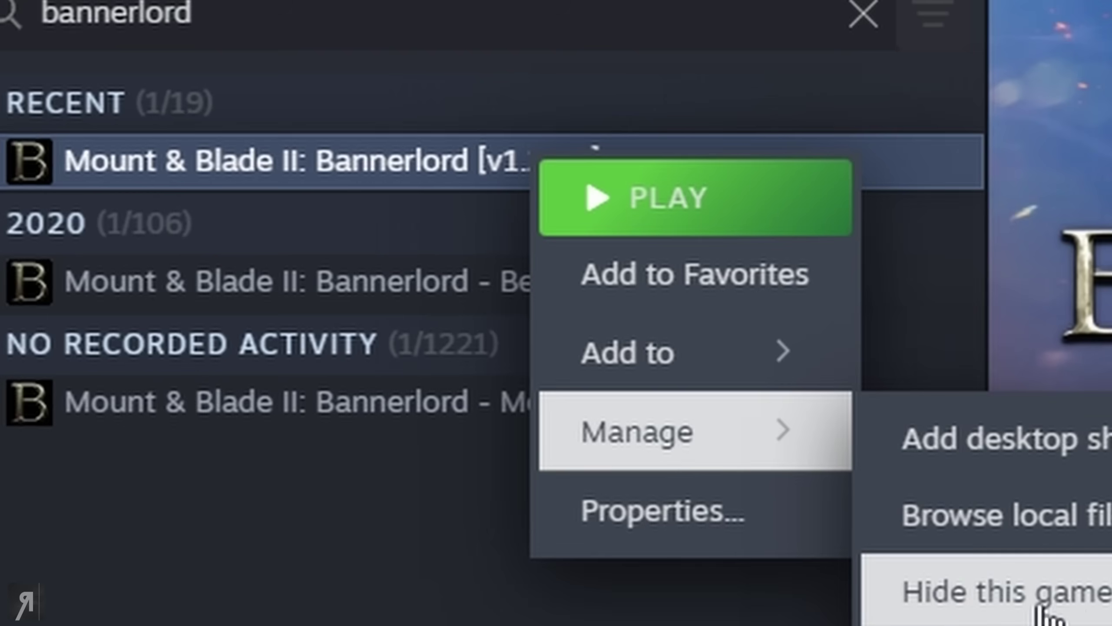
left_click(1071, 545)
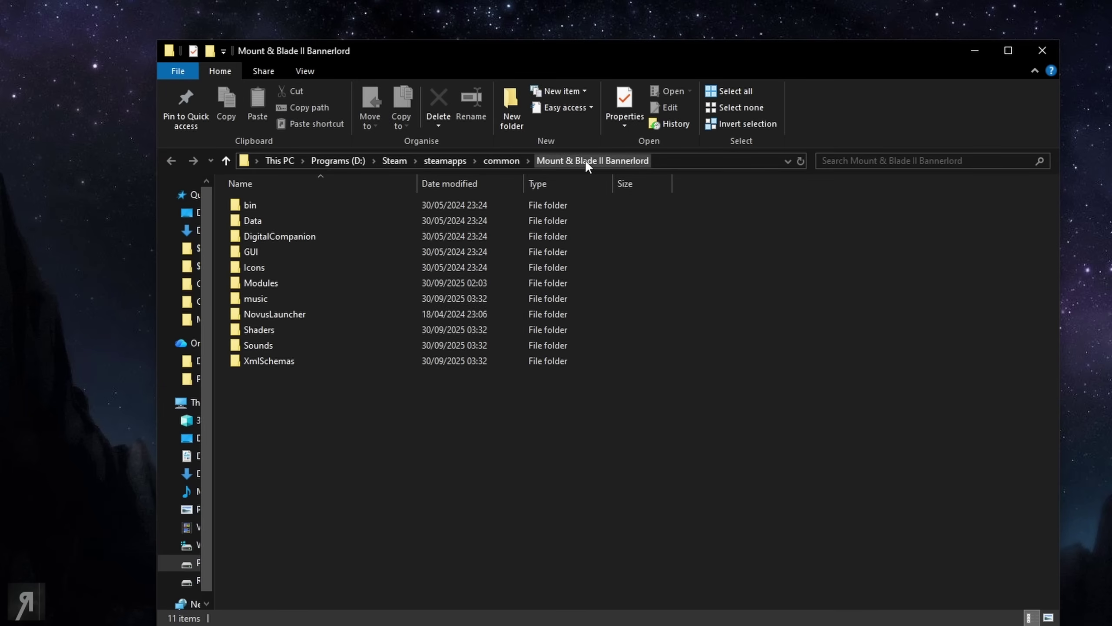
Open the Modules folder inside the Bannerlord install directory.
double_click(276, 283)
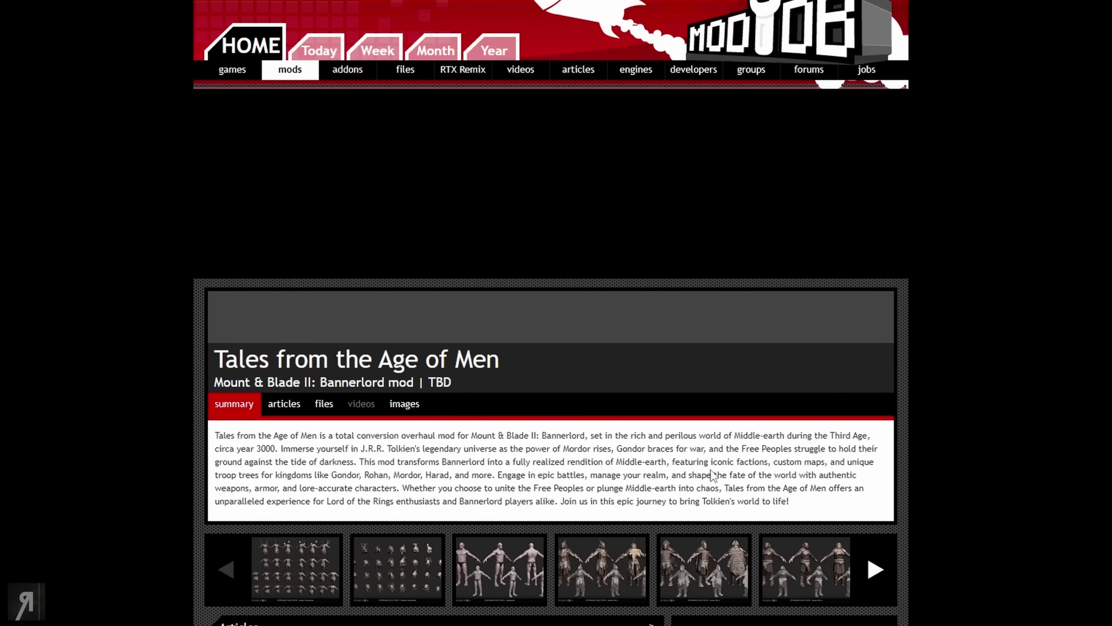
Download the LOTRAOM August 28 Release zip from the mod's ModDB files section.
scroll(712, 474, "down", 5)
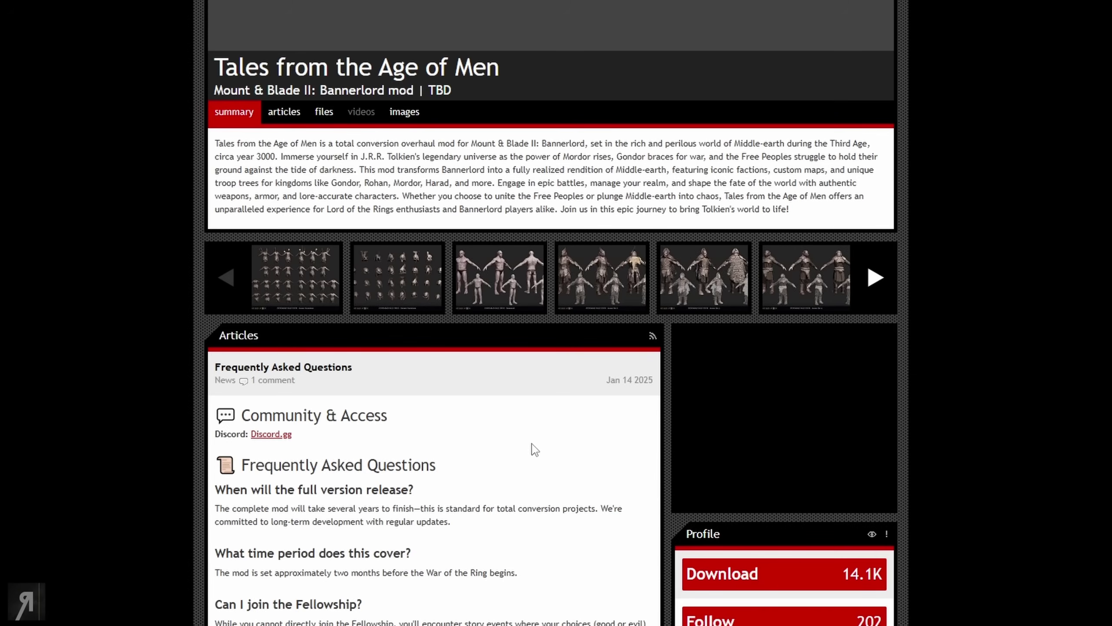
left_click(324, 112)
scroll(550, 398, "down", 3)
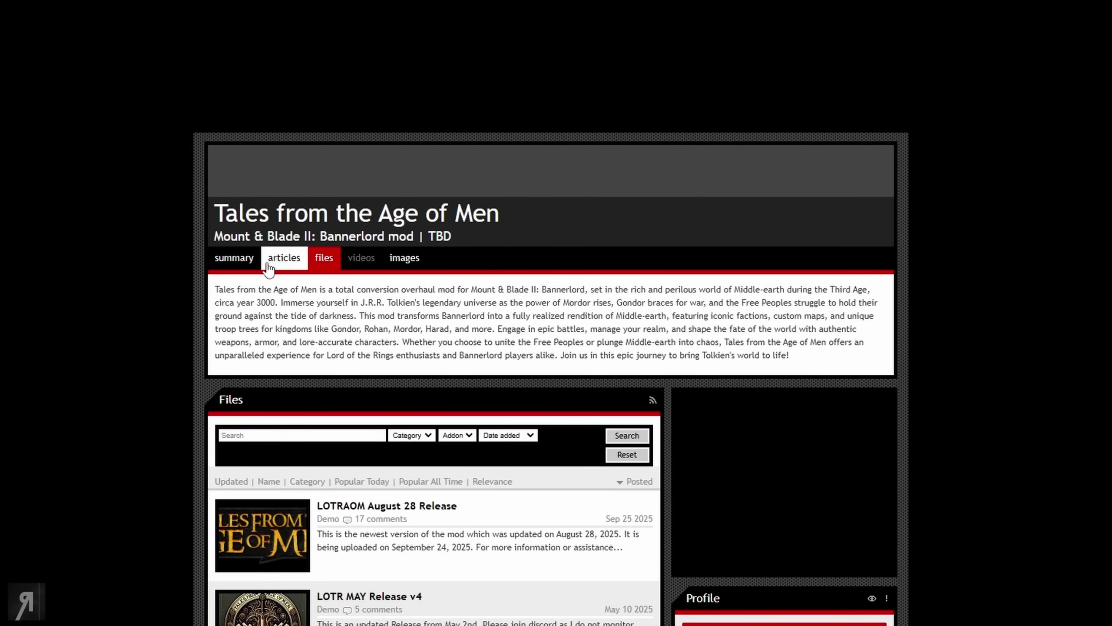
scroll(320, 275, "down", 3)
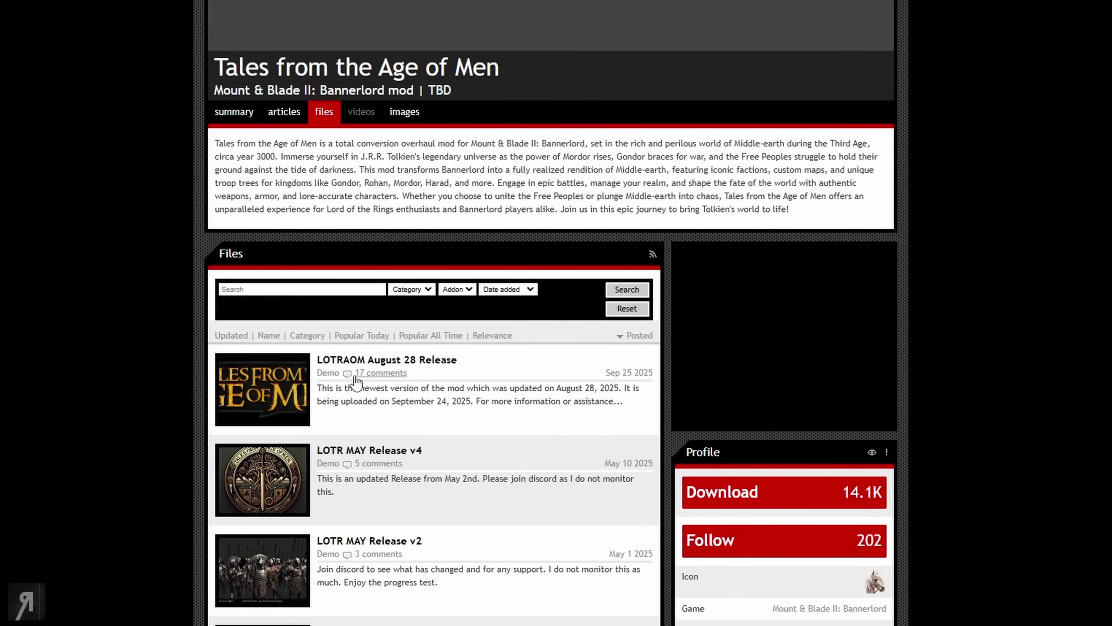
left_click(424, 360)
scroll(438, 385, "down", 6)
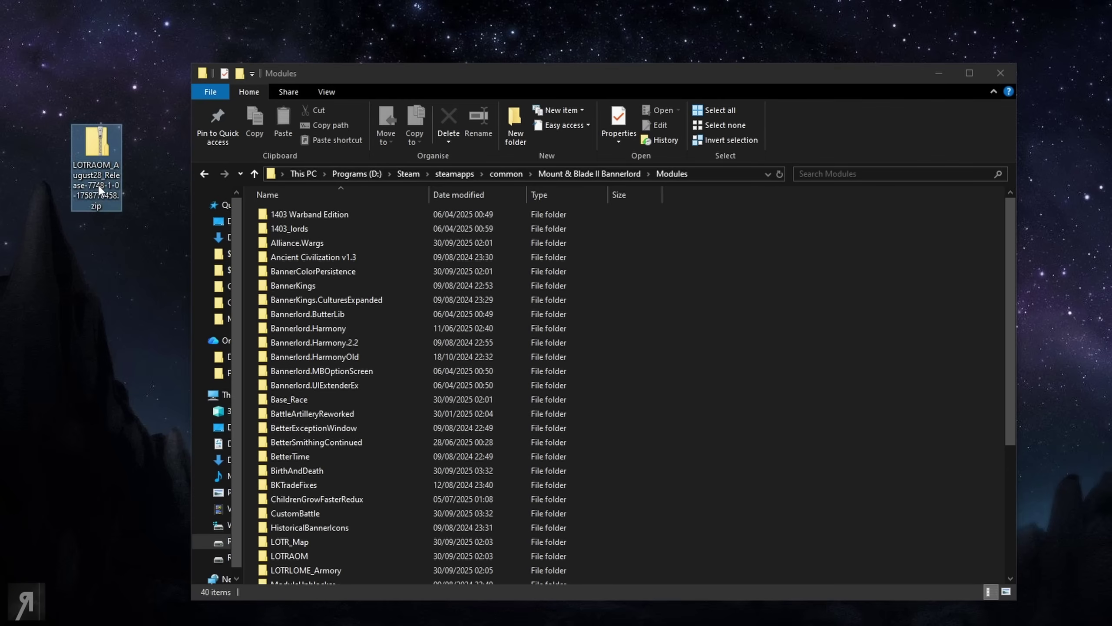
Open the LOTRAOM zip to its AoM 8-28-25 folder, with the Modules window moved top-left.
left_click(101, 164)
key("alt+Tab")
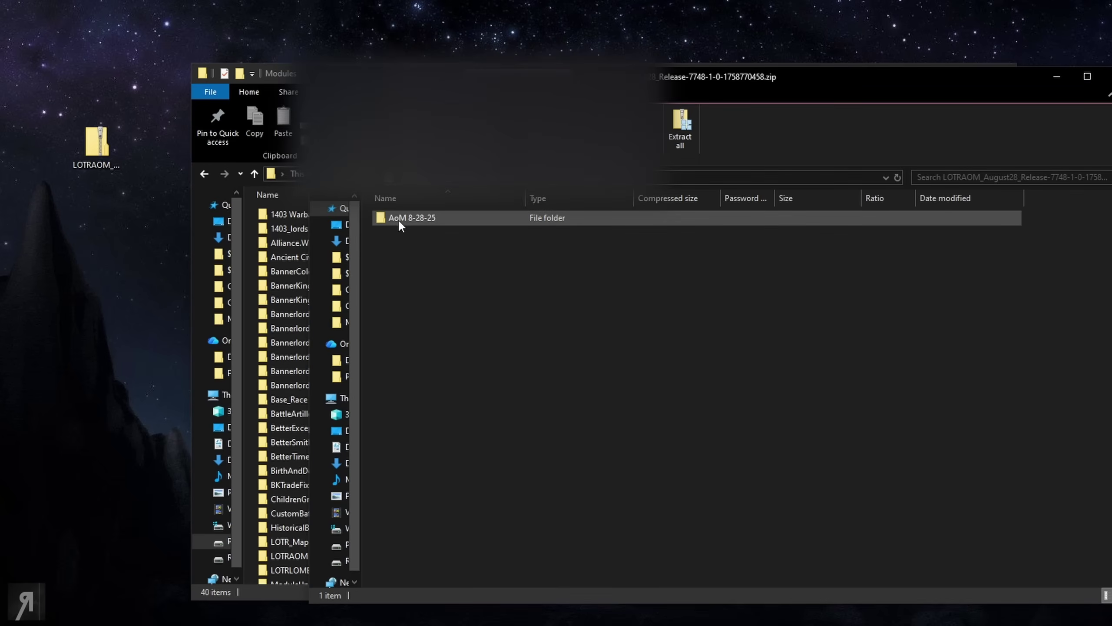
double_click(428, 217)
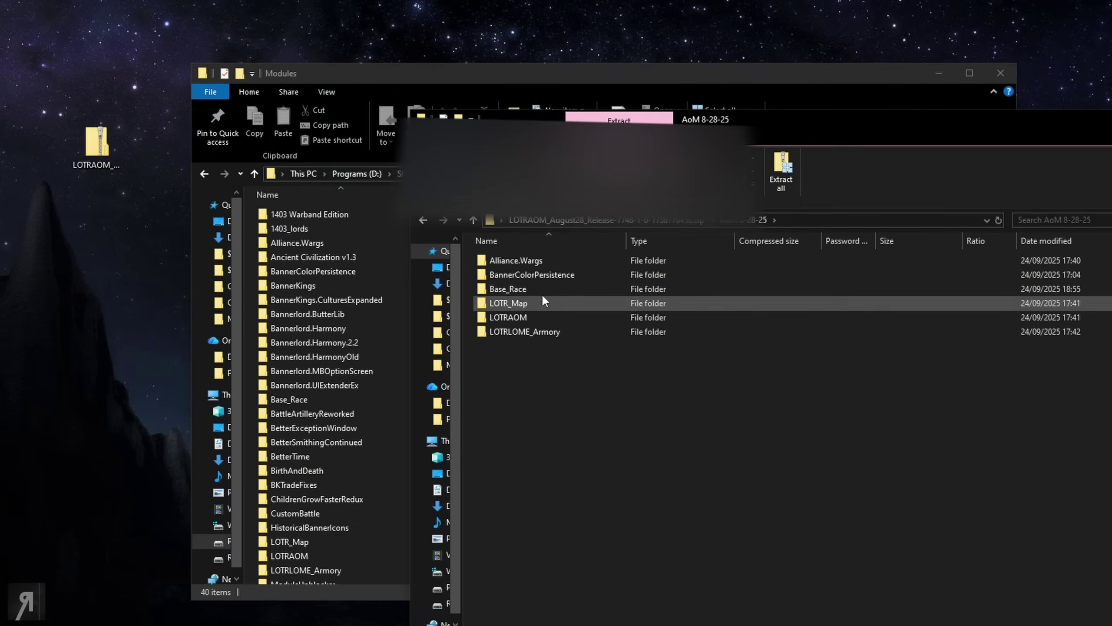
left_click_drag(676, 448, 494, 257)
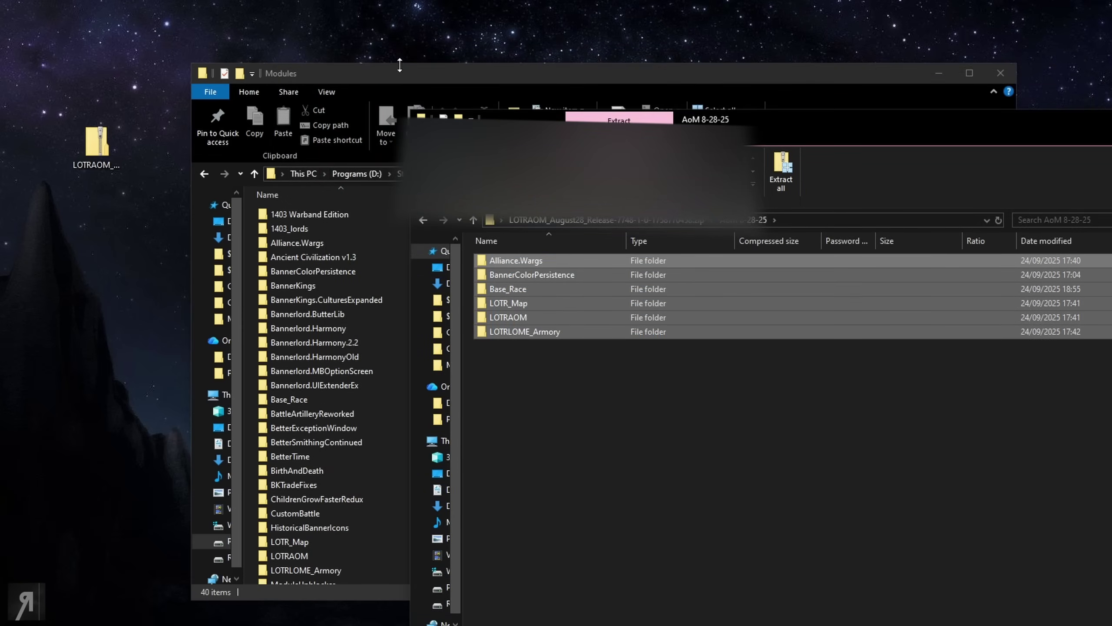
left_click_drag(407, 73, 206, 15)
Copy the six AoM 8-28-25 mod folders, including LOTRAOM and LOTR_Map, into Modules.
left_click(894, 417)
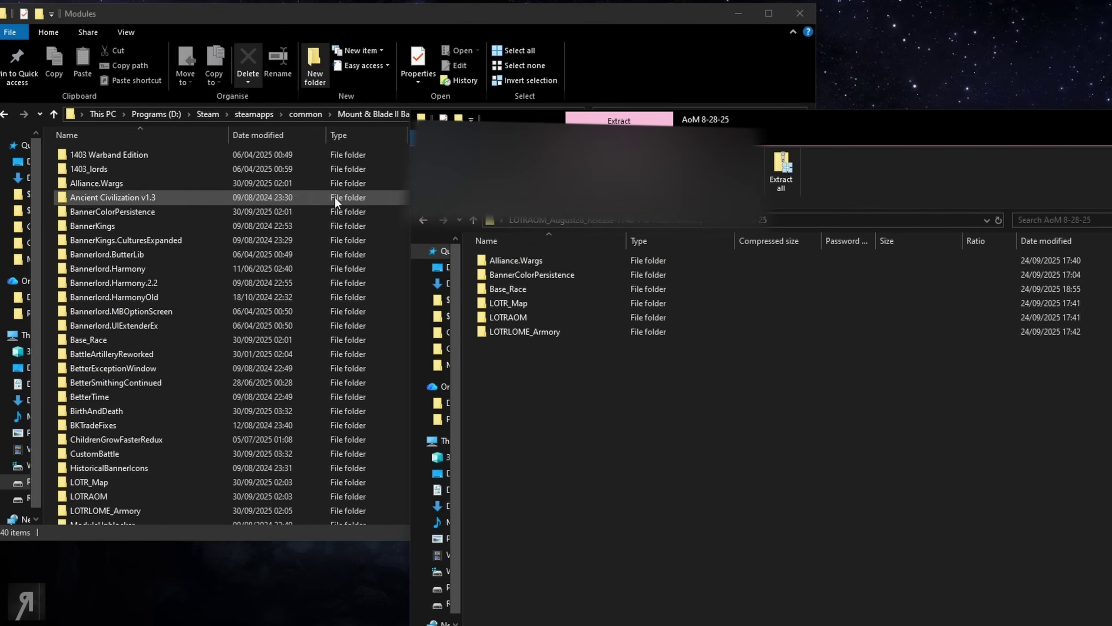
left_click_drag(681, 425, 46, 363)
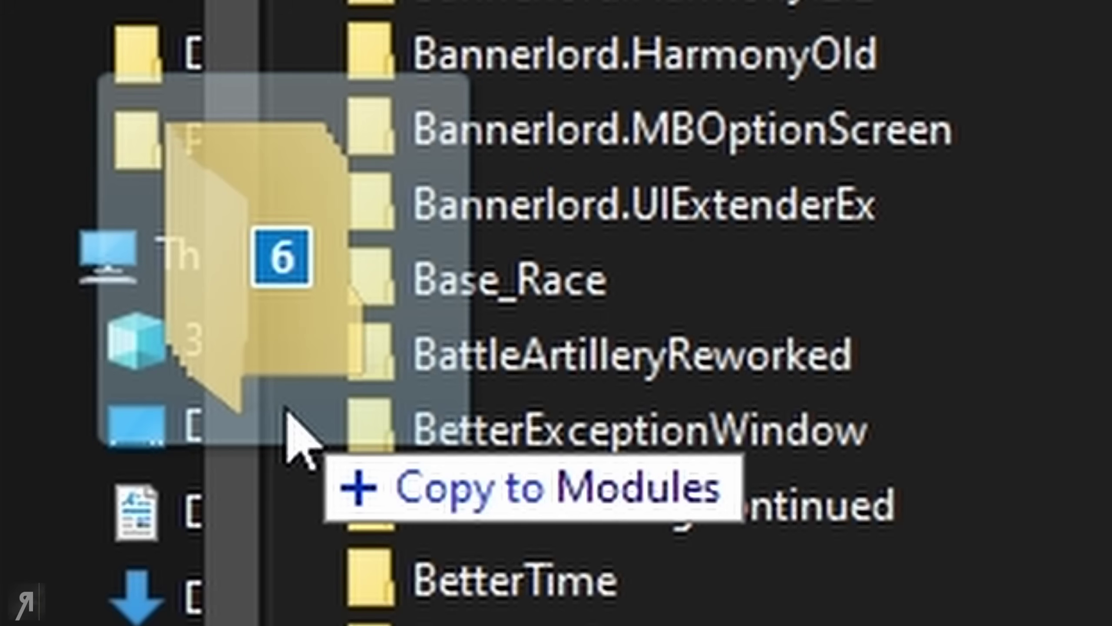
left_click_drag(287, 409, 287, 409)
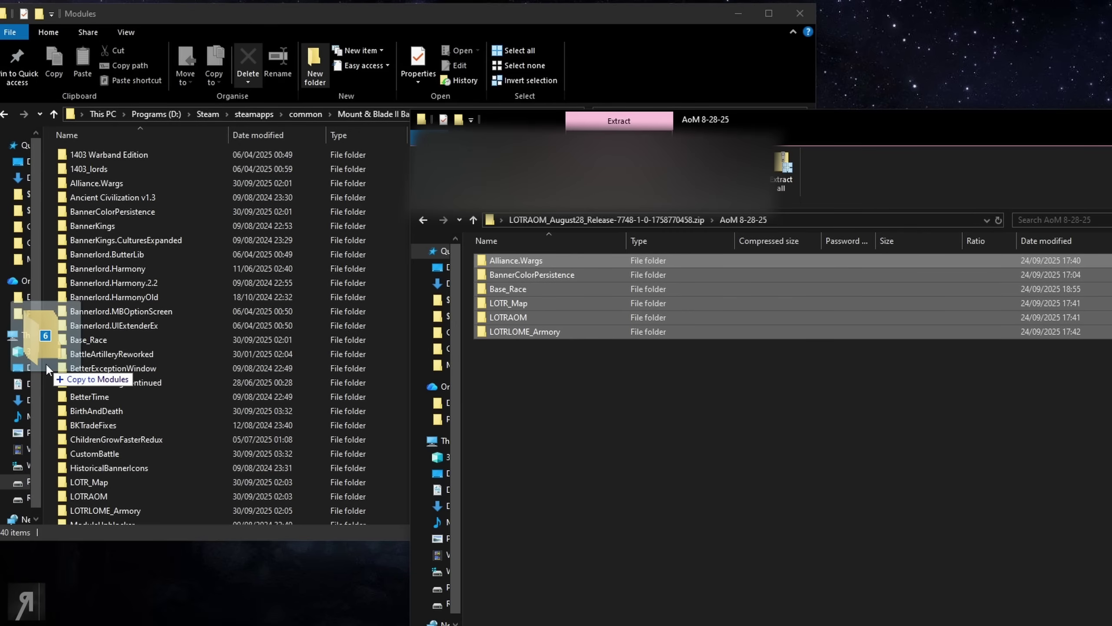
left_click_drag(45, 363, 45, 363)
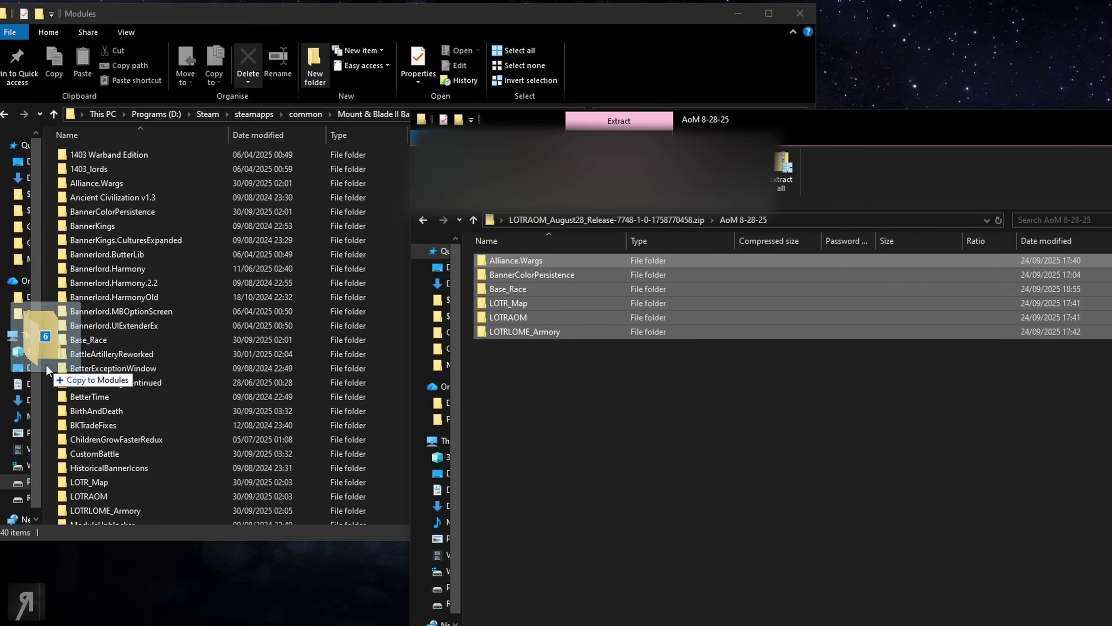
left_click_drag(45, 363, 579, 408)
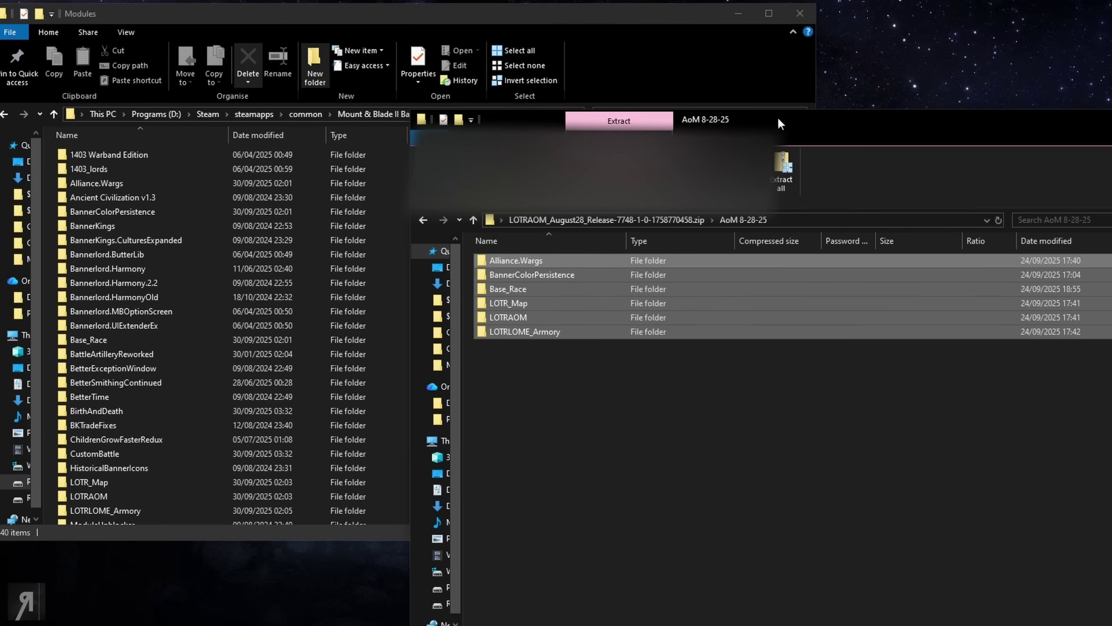
left_click_drag(785, 122, 684, 104)
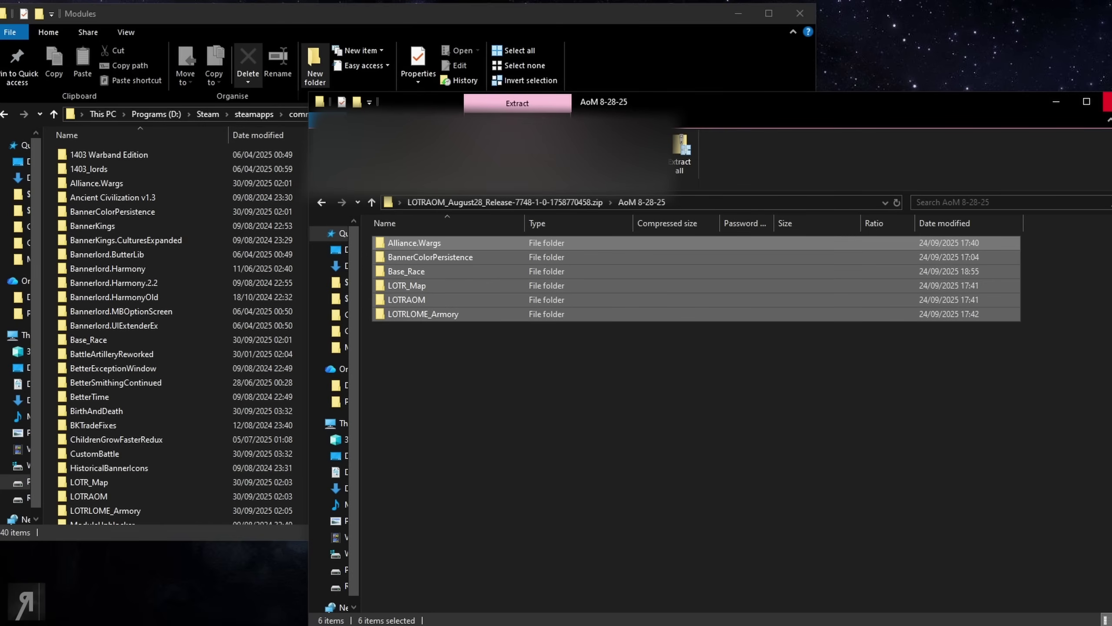
Close the archive window and open the ModuleUnblocker folder within Modules.
key("alt+F4")
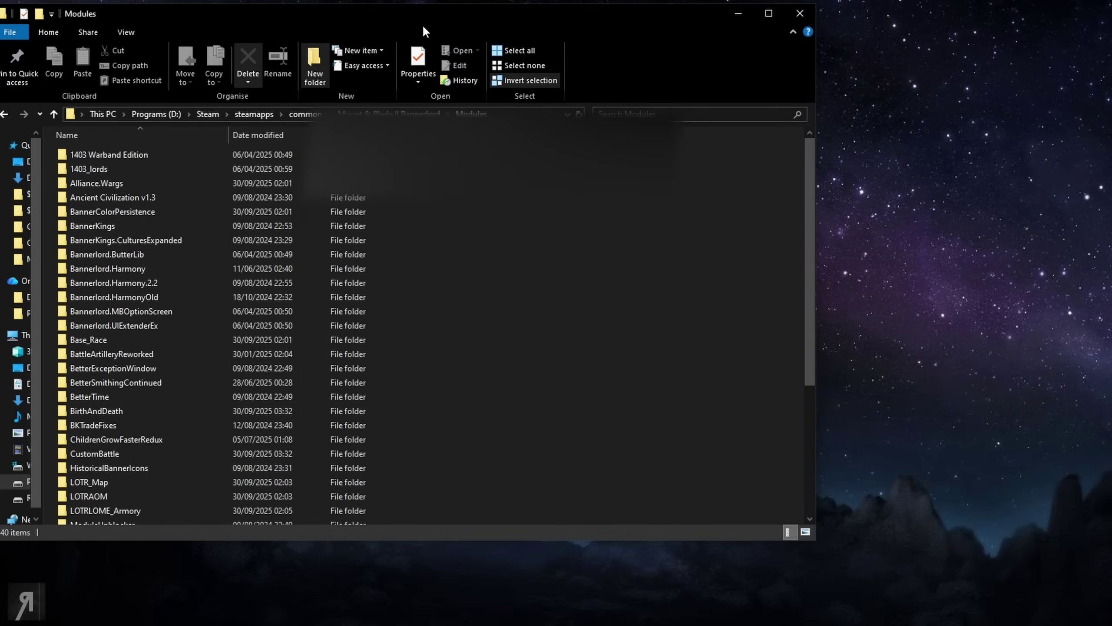
left_click_drag(407, 17, 595, 43)
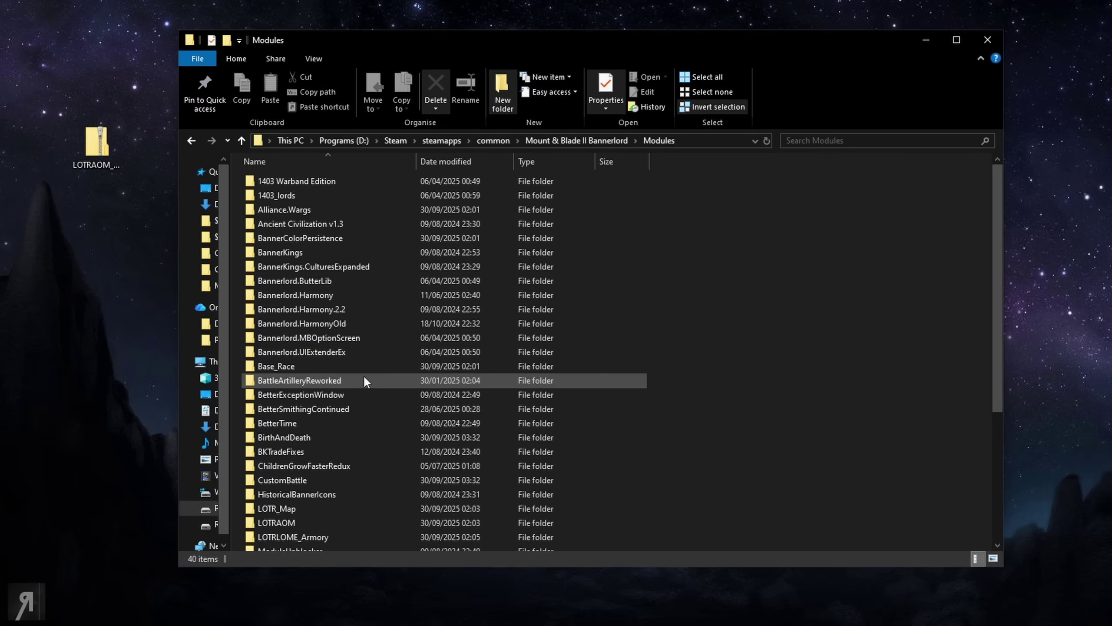
scroll(363, 376, "down", 5)
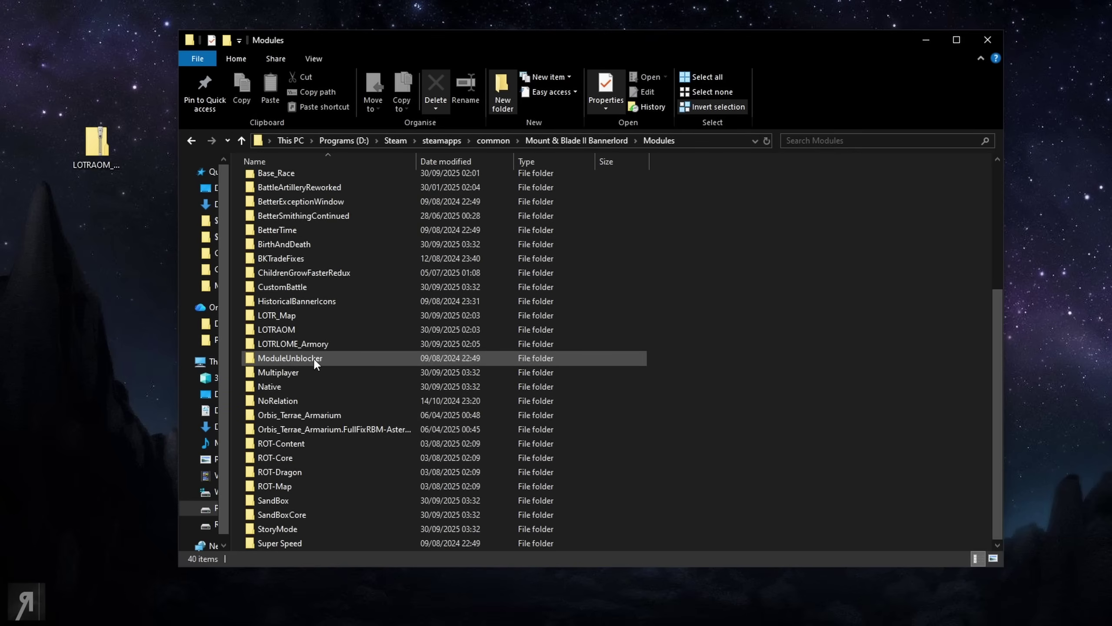
double_click(314, 359)
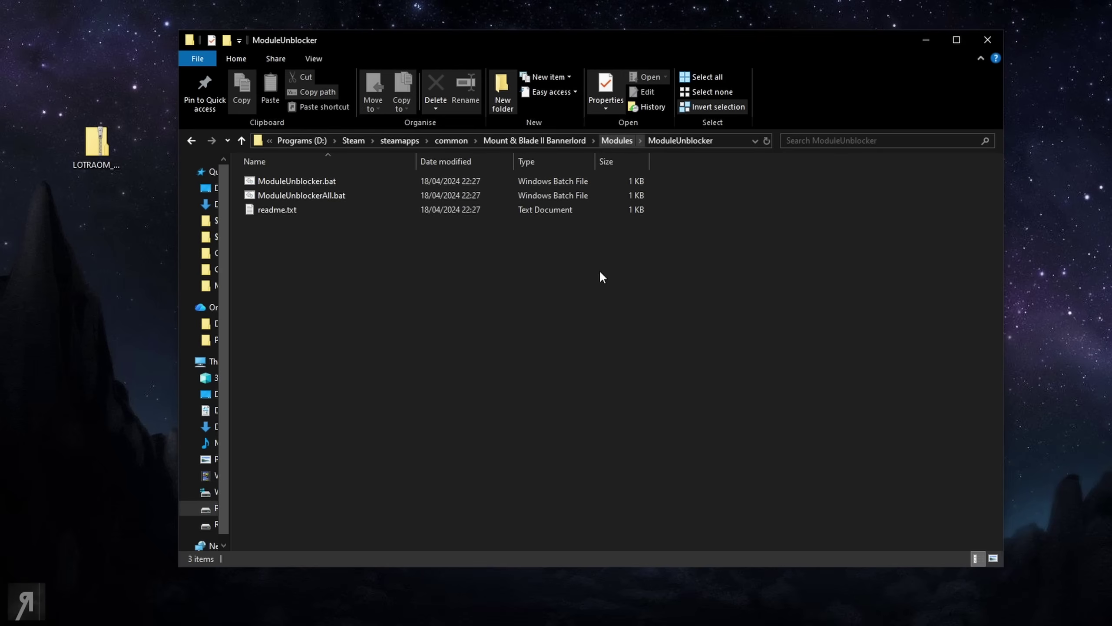
Return from ModuleUnblocker to the Modules folder using the address bar.
left_click(617, 141)
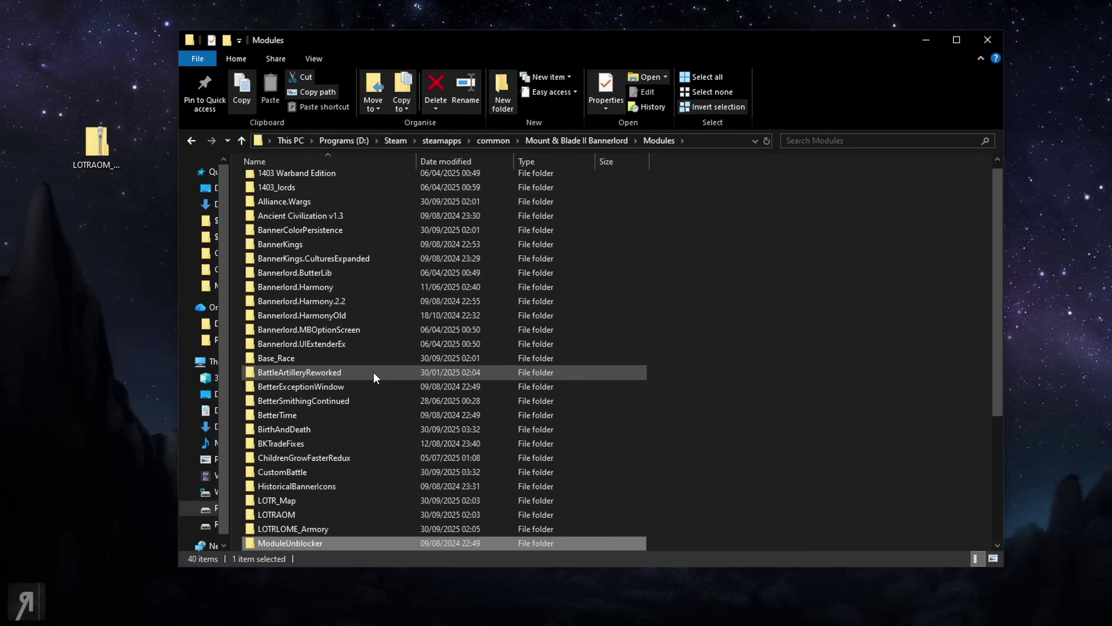